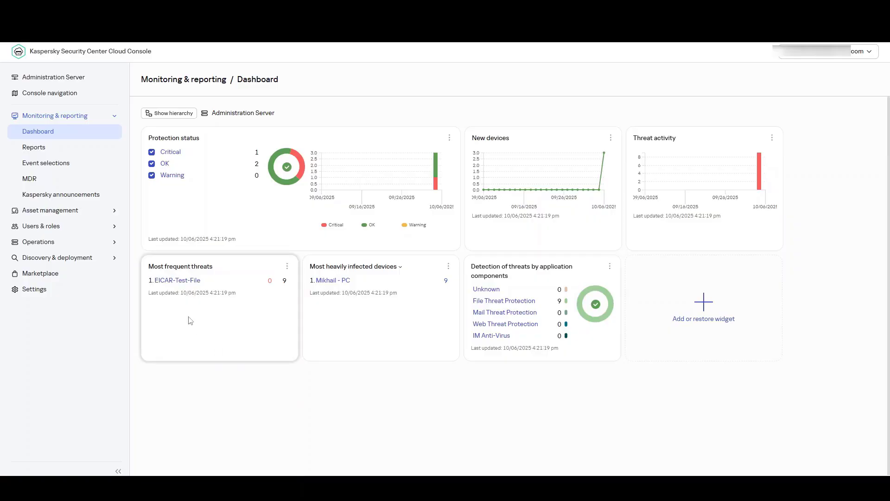
# - Open the device status conditions of the Office administration group under Managed devices
pyautogui.click(72, 213)
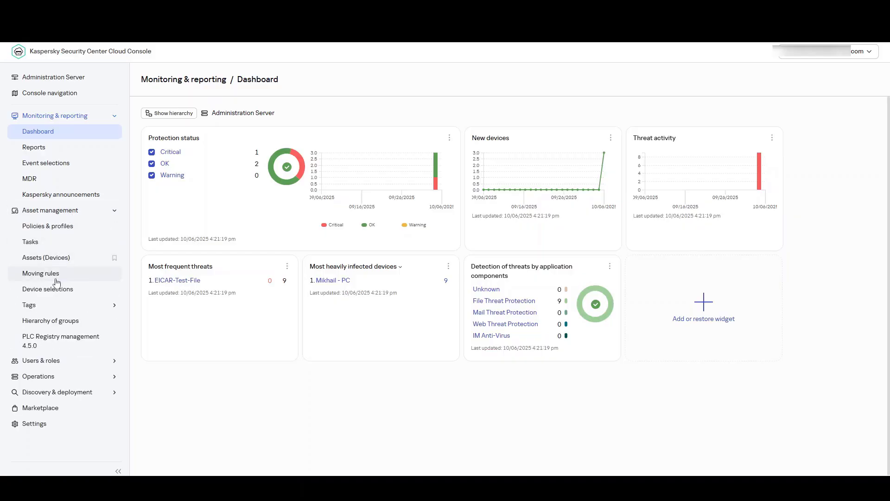
pyautogui.click(48, 320)
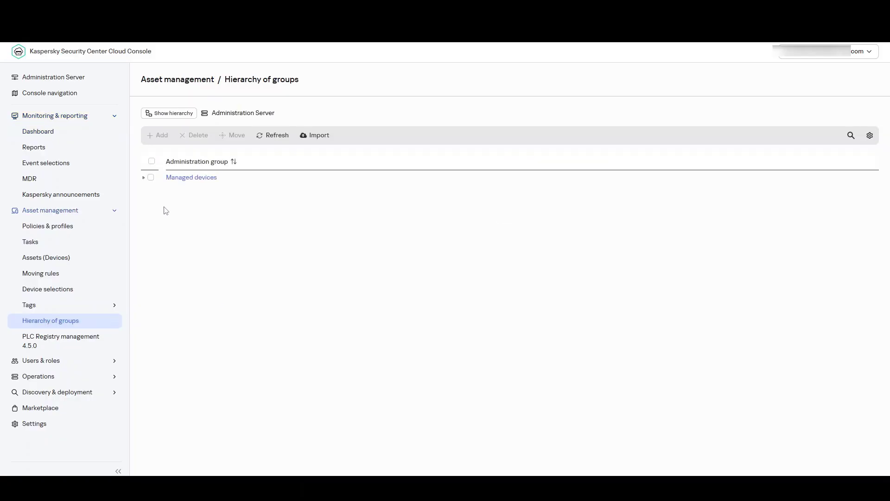
pyautogui.click(143, 178)
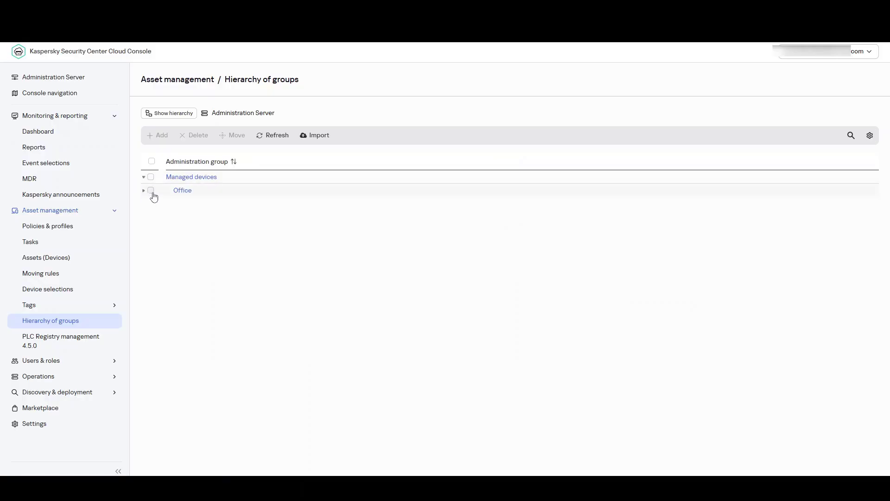
pyautogui.click(182, 191)
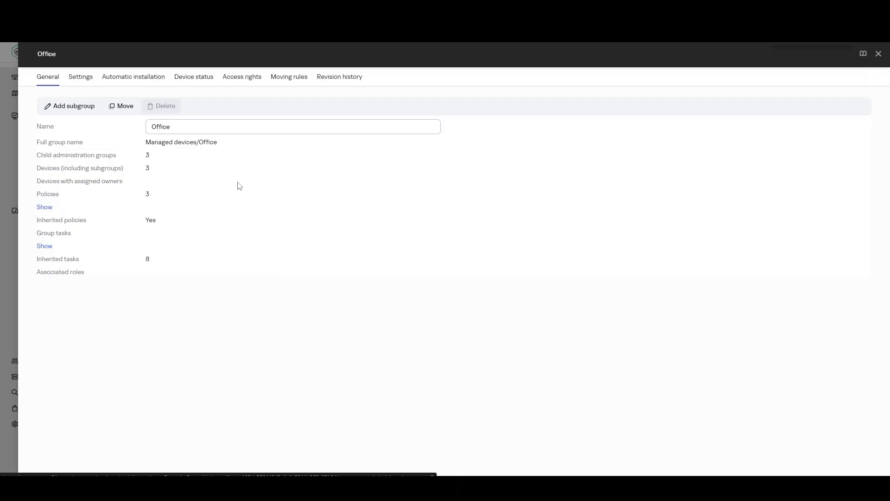
pyautogui.click(199, 82)
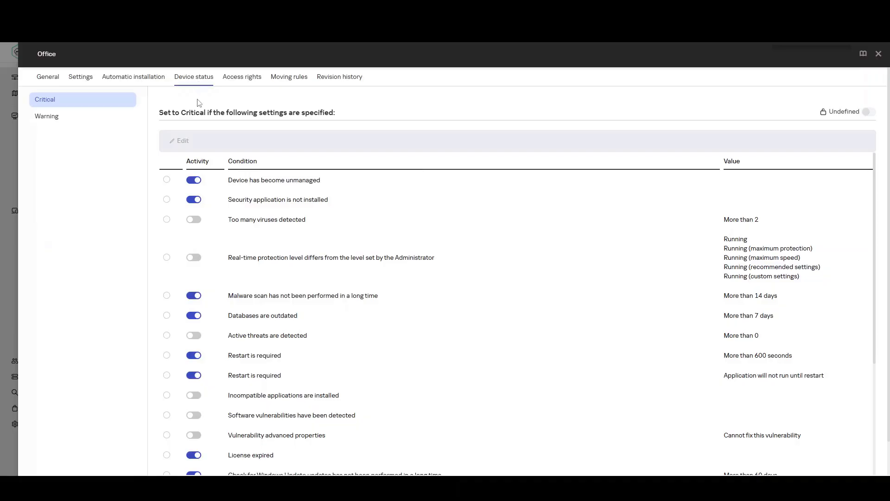
# - Set the Critical condition "Too many viruses detected" to a value of 3 and enable it
pyautogui.click(168, 219)
pyautogui.click(181, 144)
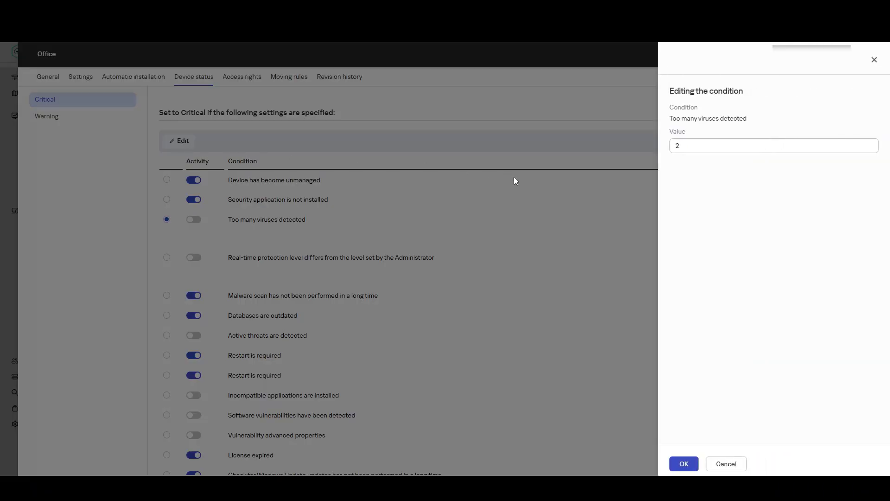
pyautogui.moveTo(733, 147); pyautogui.dragTo(570, 150)
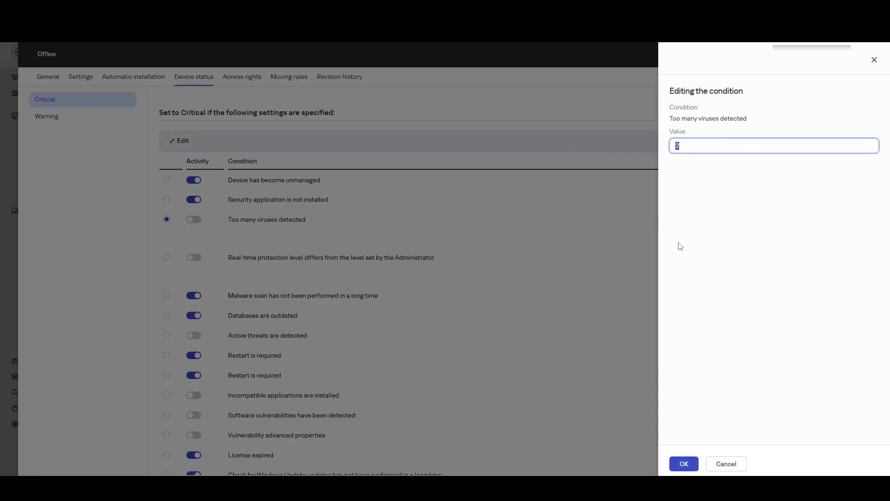
pyautogui.write('3')
pyautogui.click(685, 464)
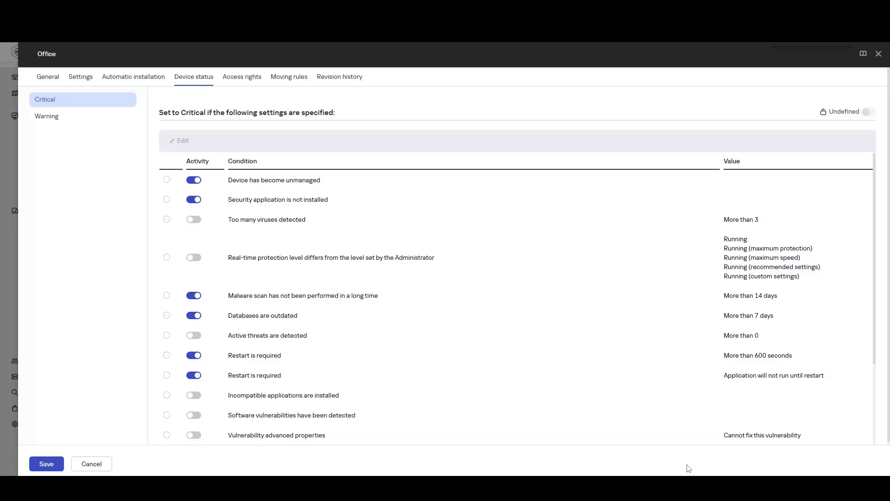
pyautogui.click(194, 220)
# - Set the Warning condition "Too many viruses detected" to a value of 3, enable it, and save the Office group settings
pyautogui.click(98, 123)
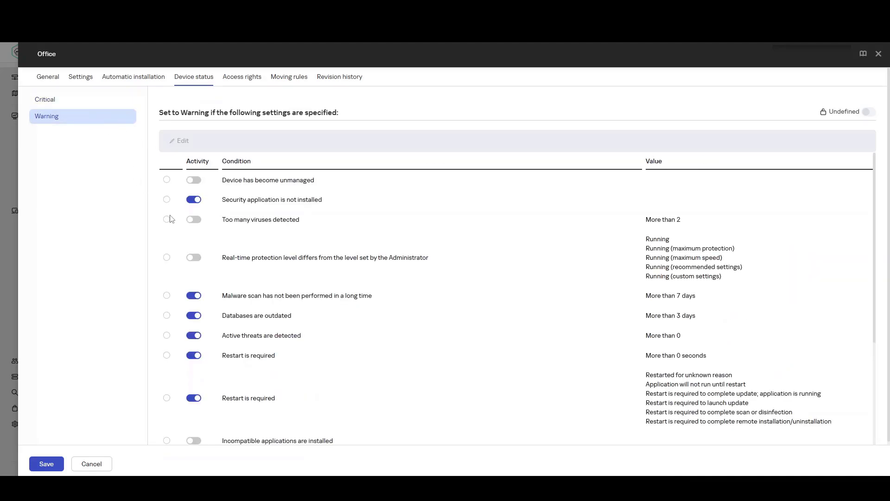
pyautogui.click(167, 219)
pyautogui.click(179, 141)
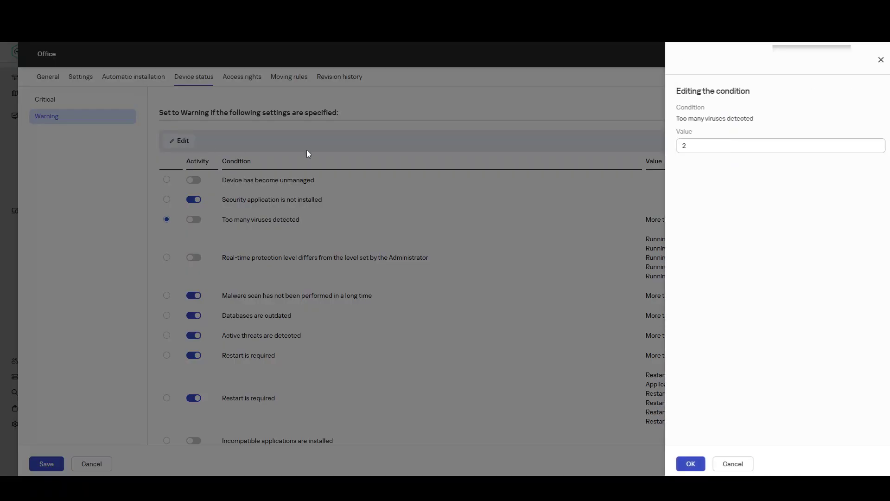
pyautogui.click(721, 144)
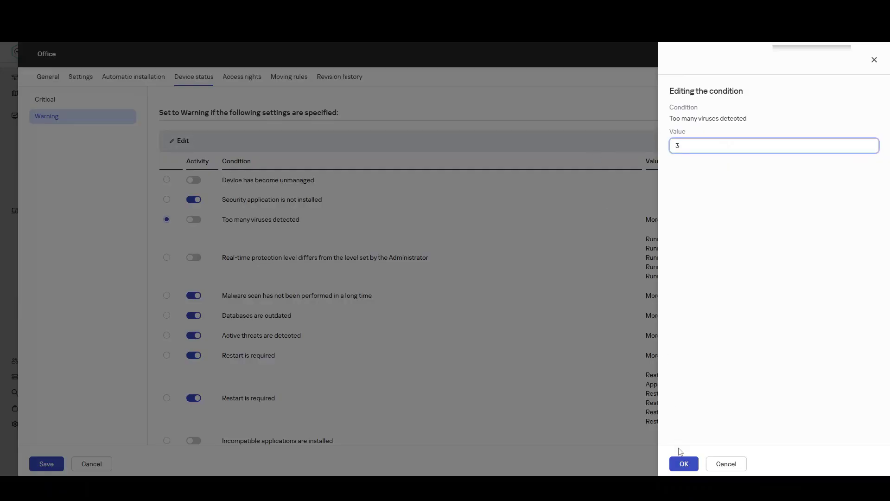
pyautogui.click(683, 464)
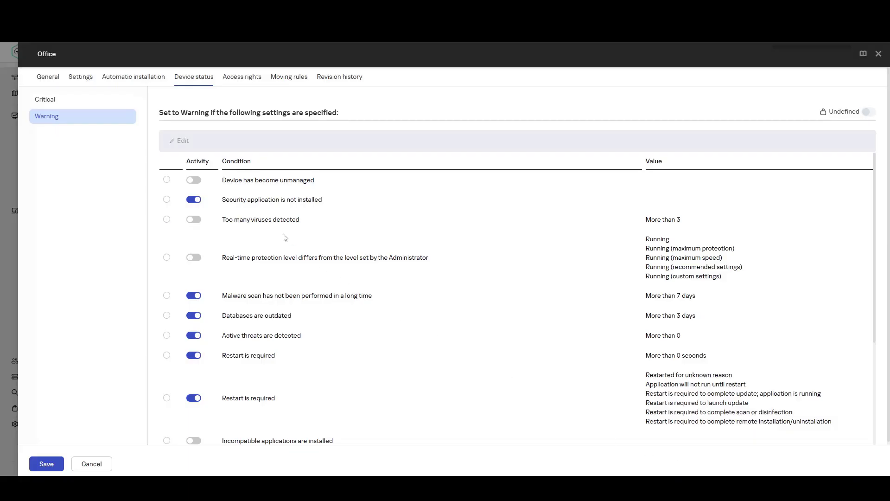
pyautogui.click(192, 220)
pyautogui.click(48, 464)
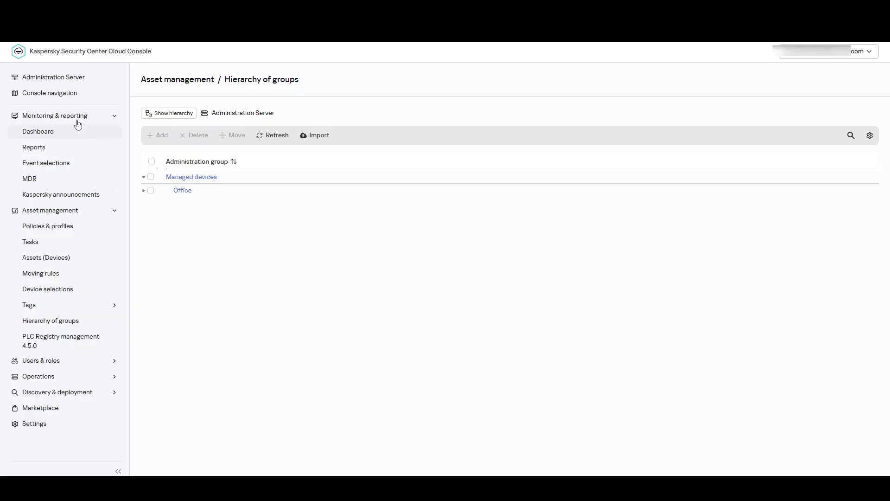
# - Enable email notification for the critical Virus outbreak event of the Administration Server and enter the recipient's email address
pyautogui.click(69, 83)
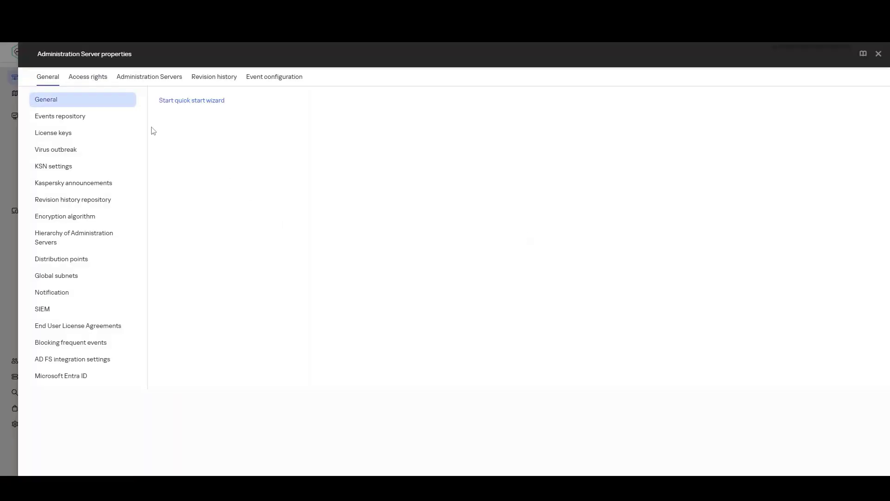
pyautogui.click(254, 82)
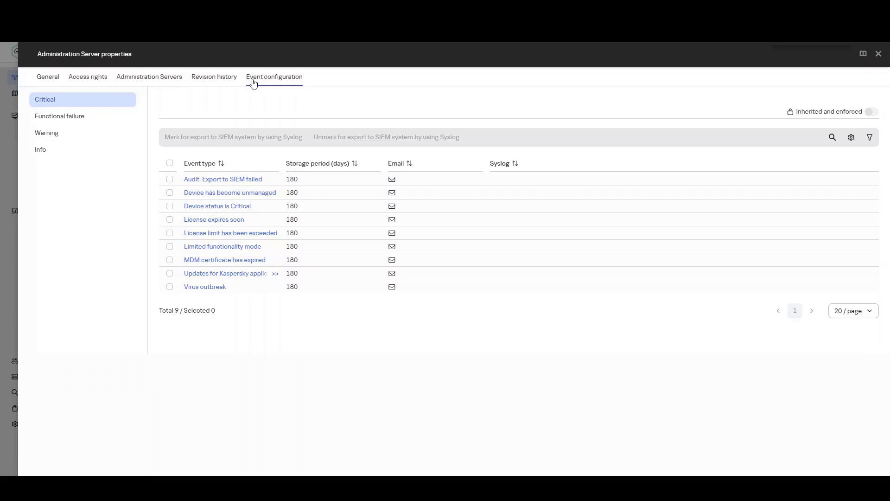
pyautogui.click(200, 289)
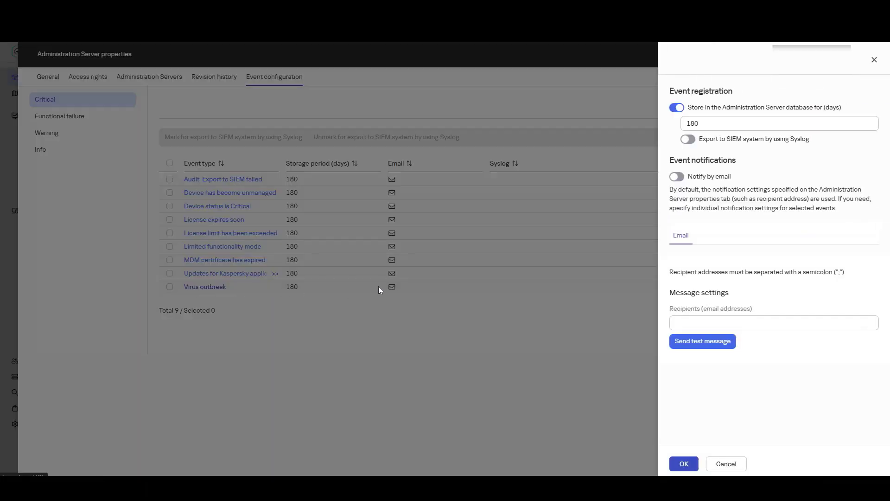
pyautogui.click(676, 176)
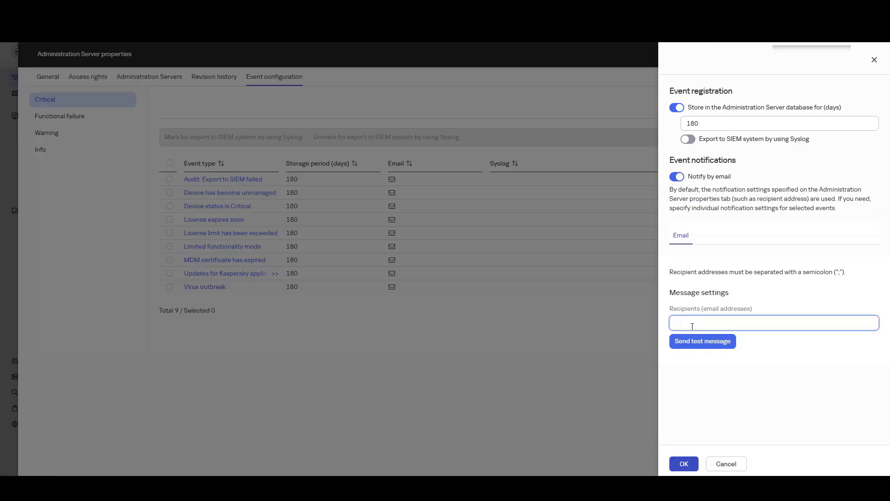
pyautogui.hotkey('ctrl', 'v')
# - Send a test notification message and save the Virus outbreak event configuration
pyautogui.click(704, 343)
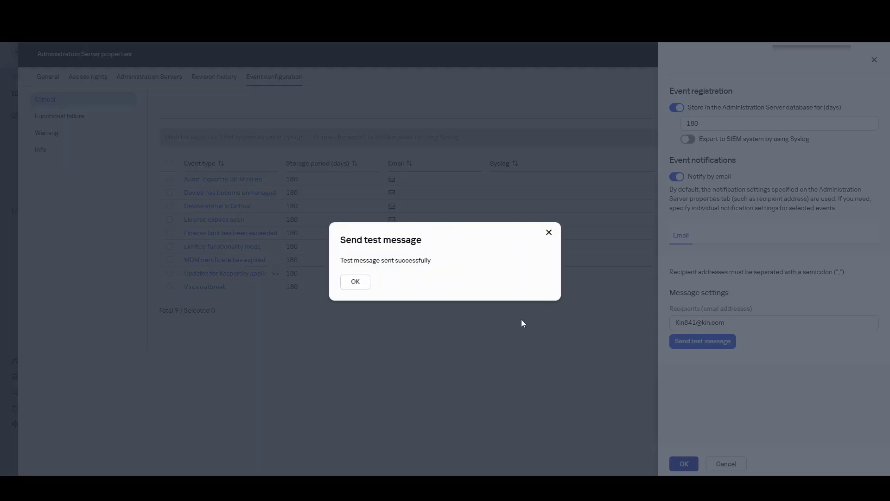
pyautogui.click(355, 282)
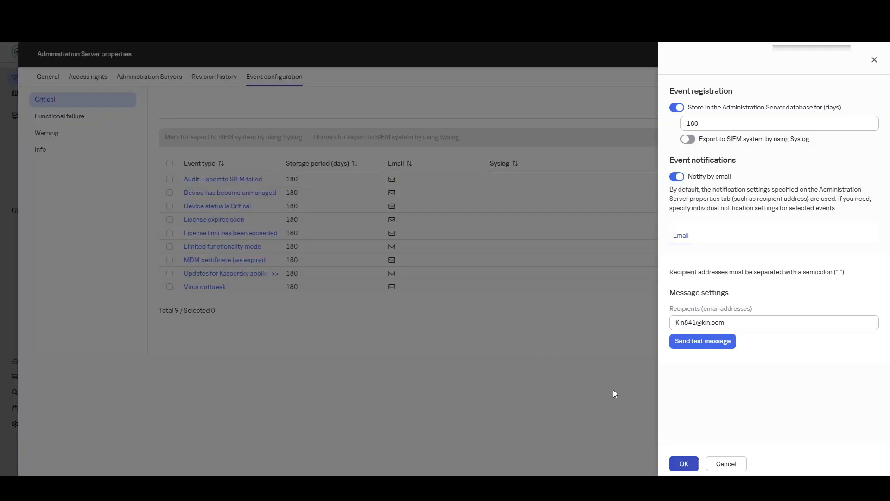
pyautogui.click(685, 465)
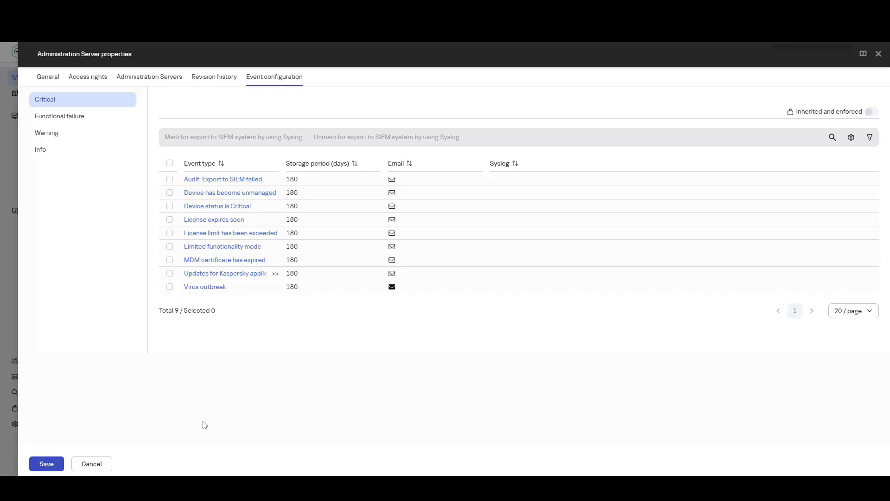
pyautogui.click(51, 464)
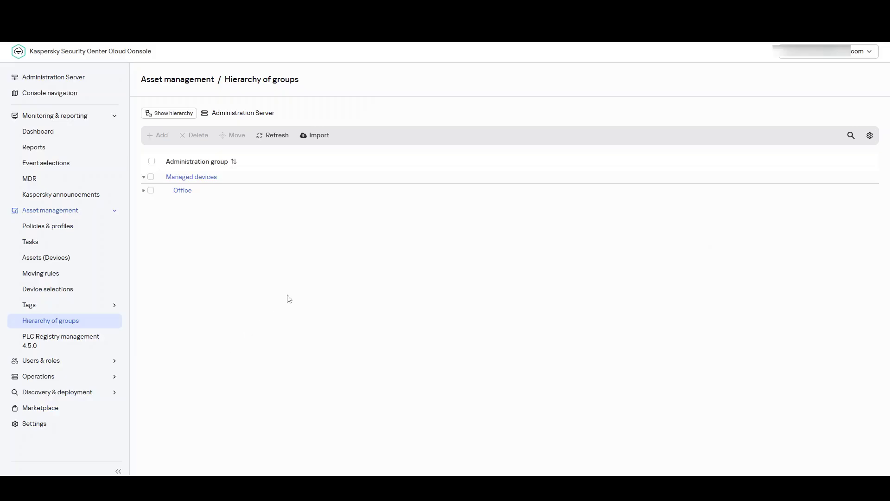
# - Open the Administration Server's configuration of policies to activate when a virus outbreak event occurs
pyautogui.click(77, 81)
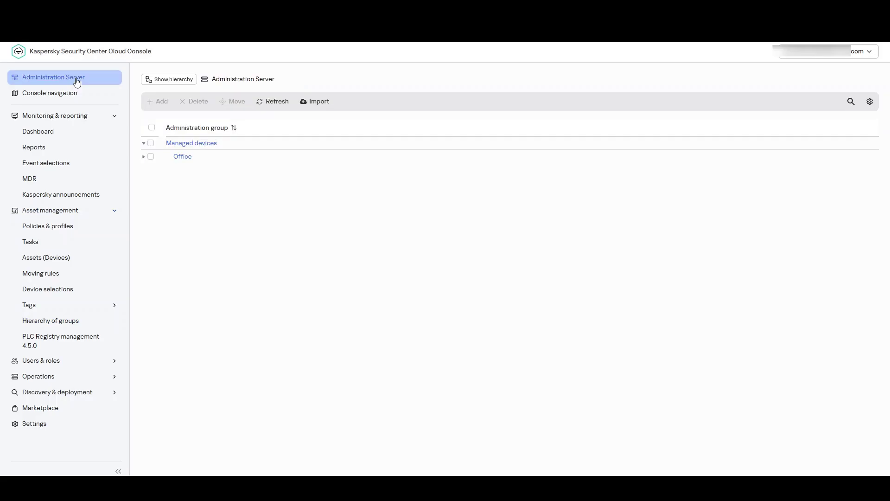
pyautogui.click(77, 82)
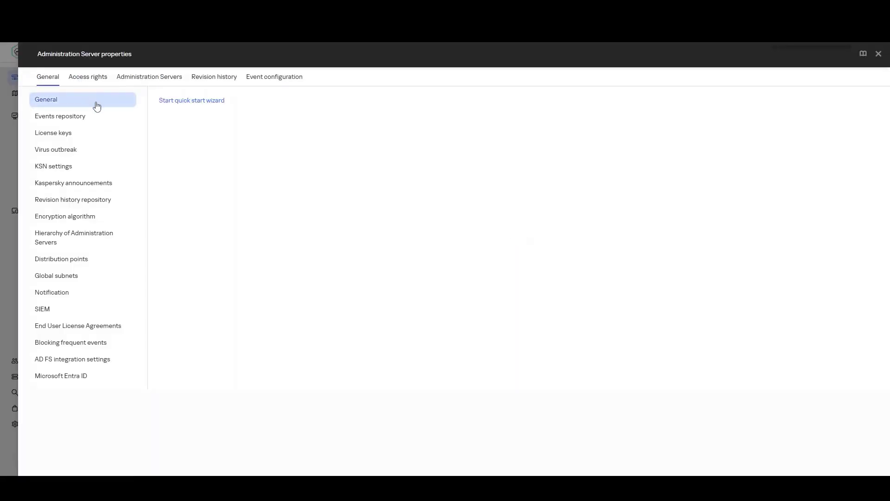
pyautogui.click(84, 152)
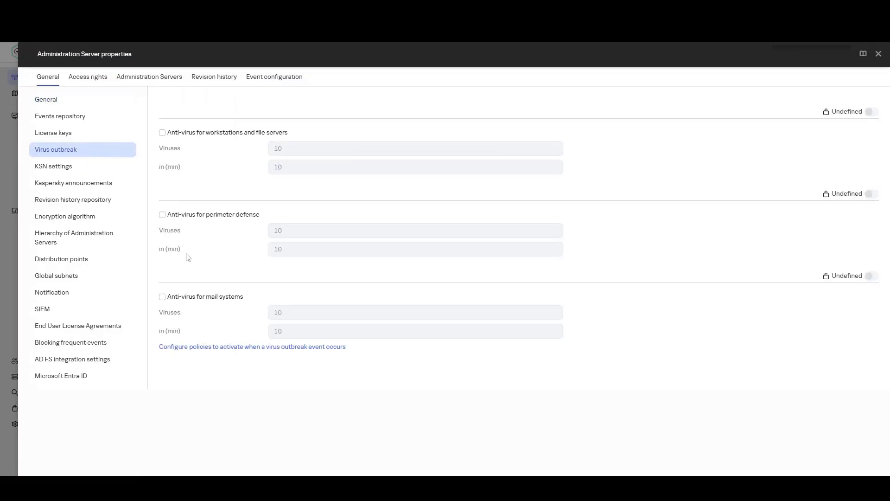
pyautogui.click(193, 347)
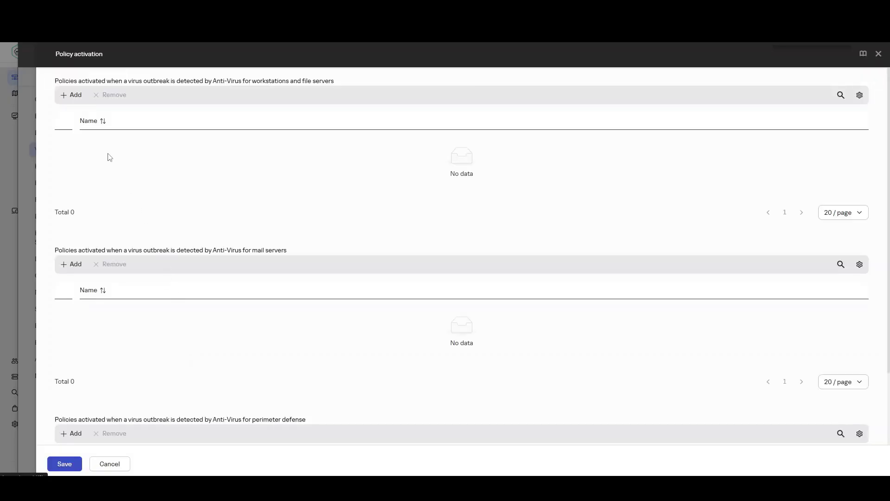
# - Add the Virus outbreak policies for Network Agent and Endpoint Security for Windows (12.10.0) to workstation and file server outbreak activation, and save
pyautogui.click(77, 96)
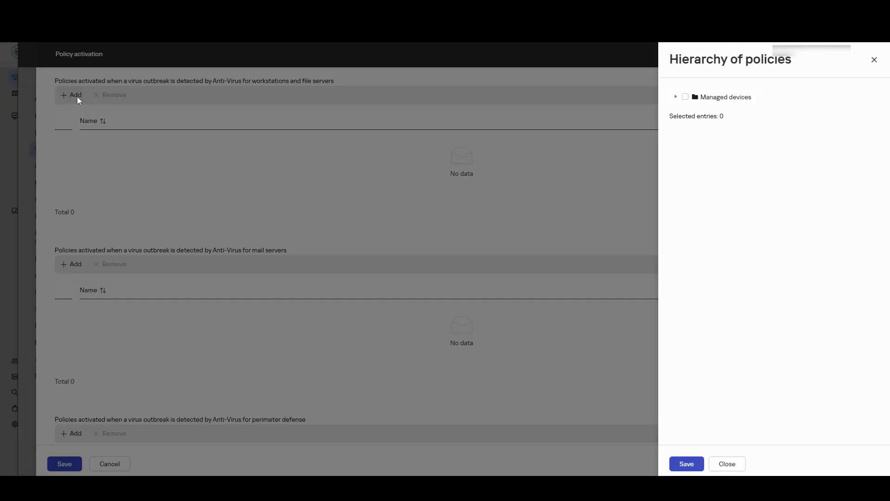
pyautogui.click(675, 98)
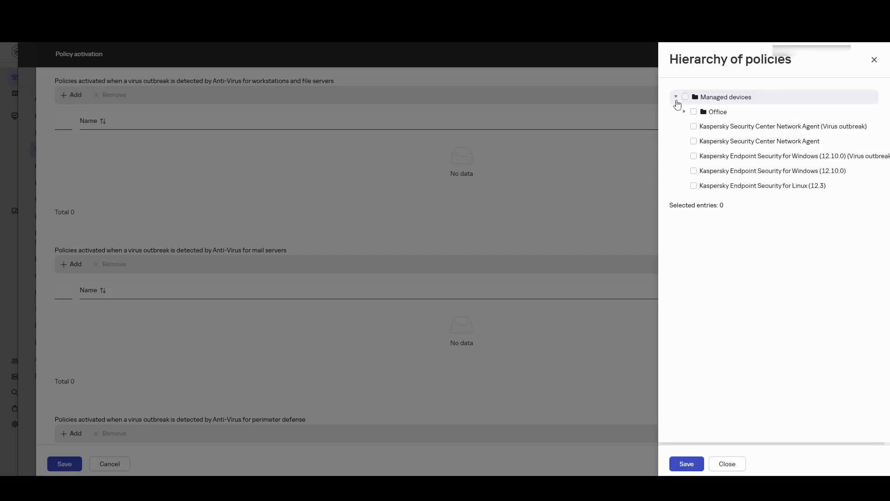
pyautogui.click(694, 127)
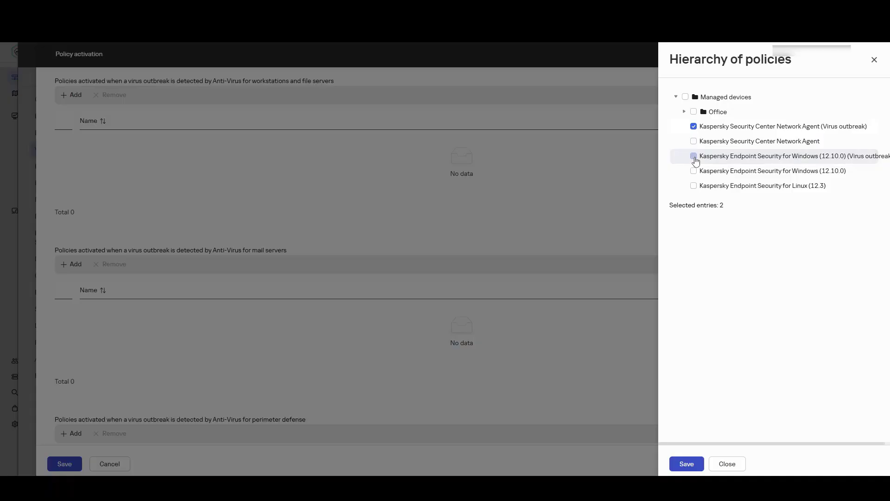
pyautogui.click(695, 156)
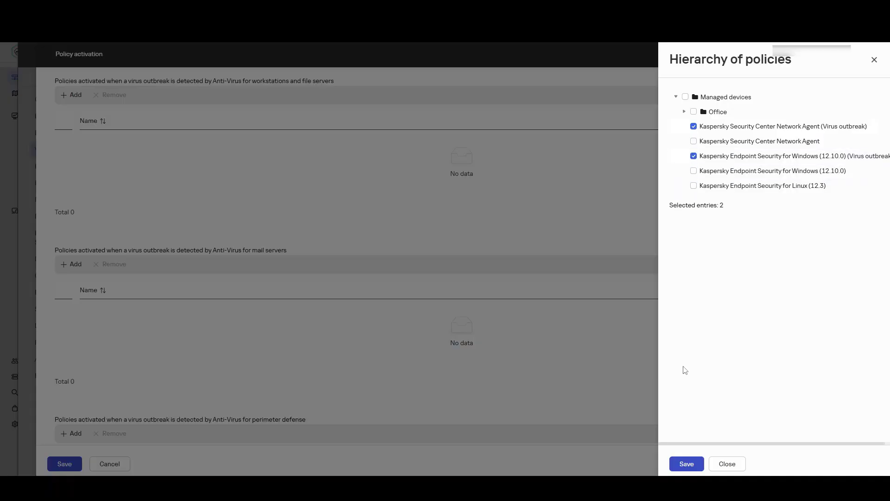
pyautogui.click(690, 468)
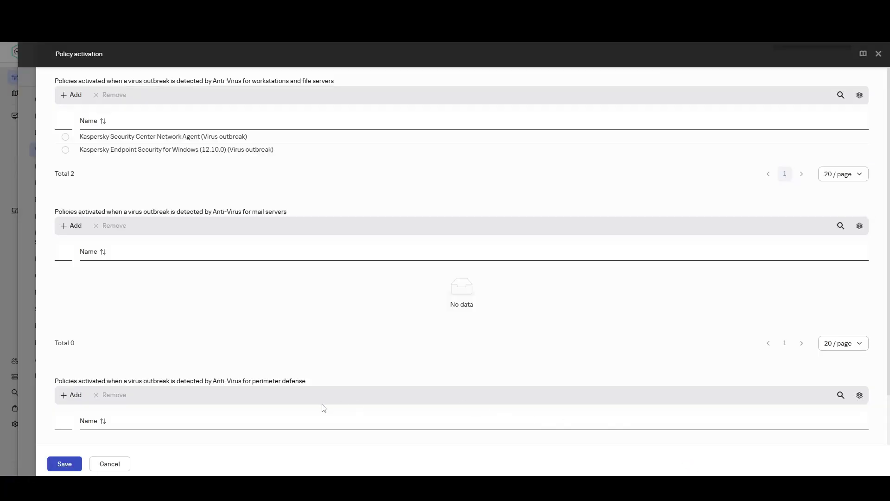
pyautogui.click(61, 464)
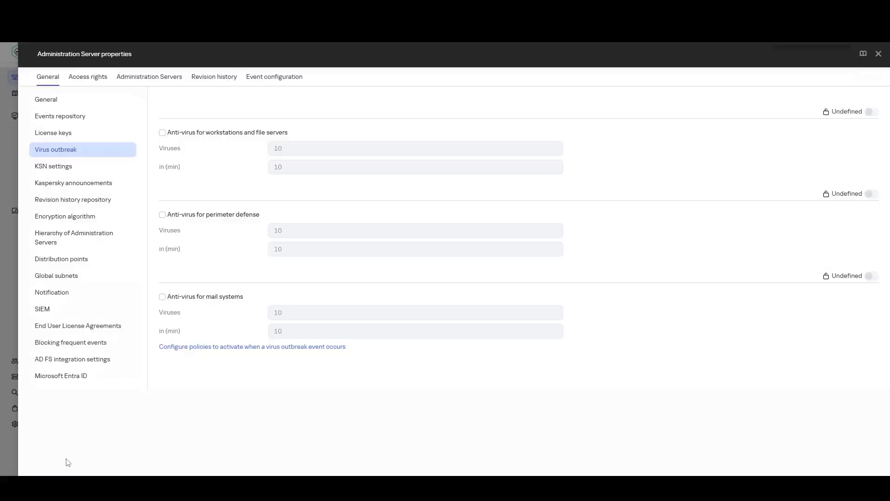
pyautogui.click(878, 55)
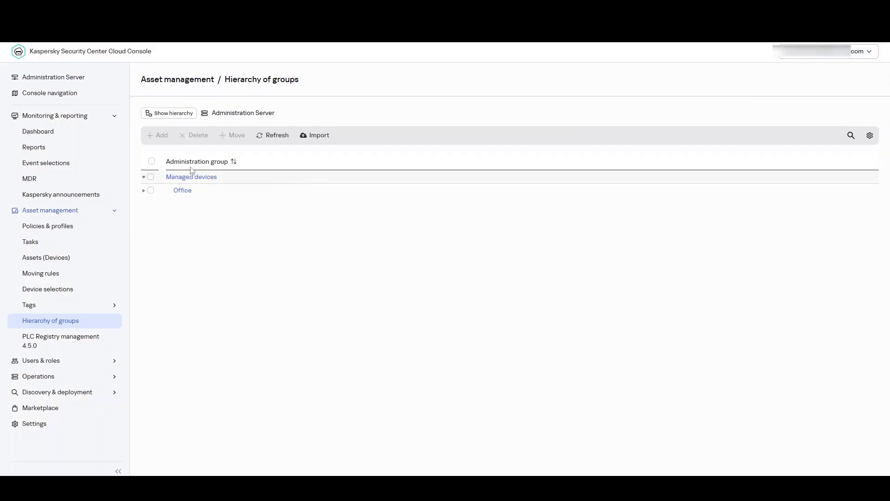
# - Add the Distribution of anti-virus databases widget from the Update category to the monitoring dashboard
pyautogui.click(48, 137)
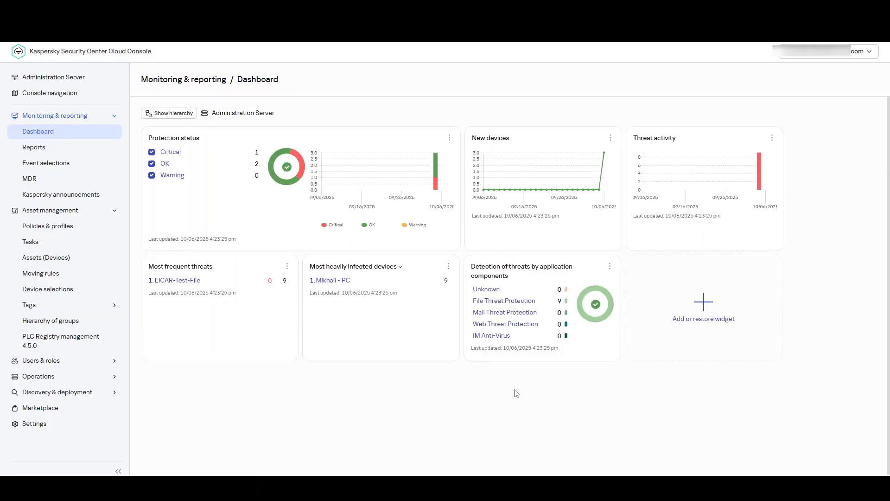
pyautogui.click(734, 302)
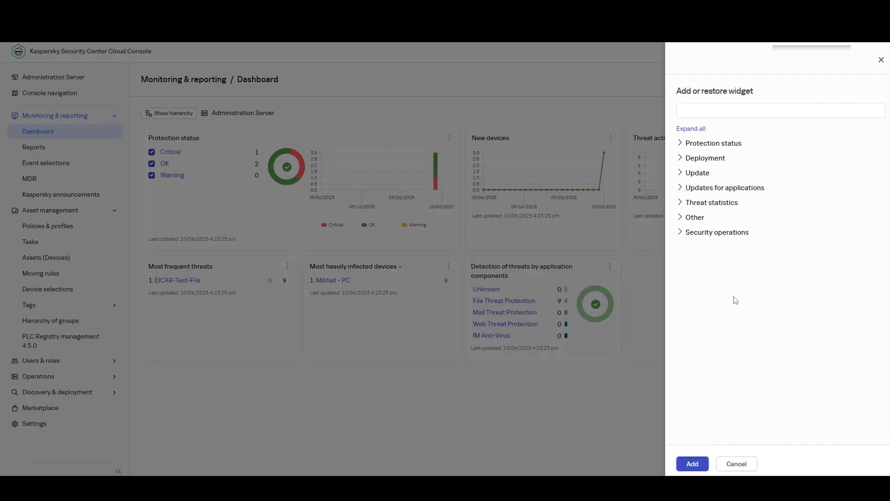
pyautogui.click(699, 174)
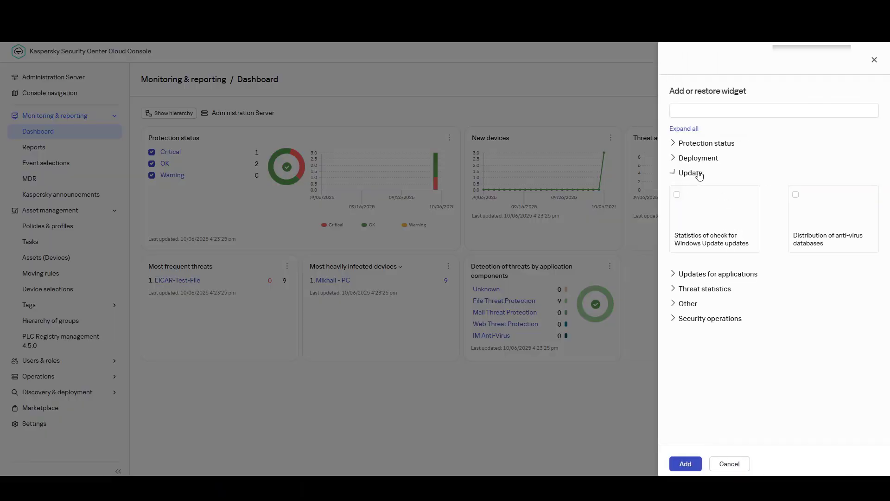
pyautogui.click(797, 197)
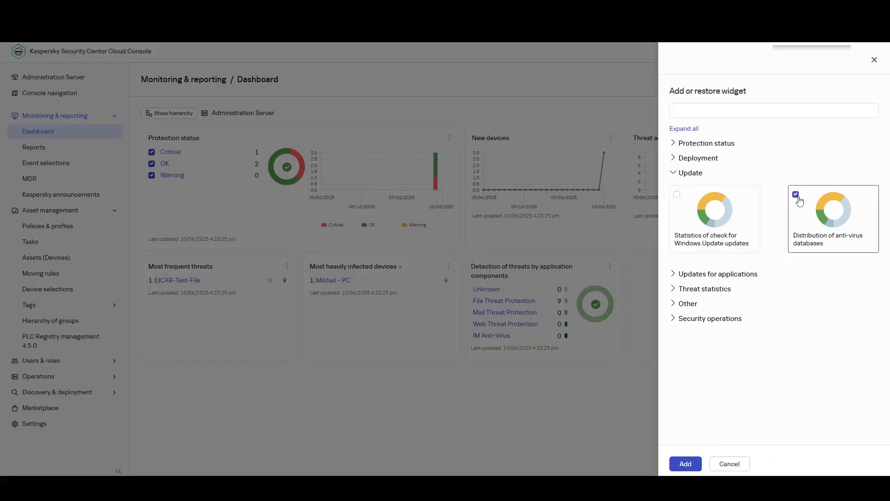
pyautogui.click(690, 464)
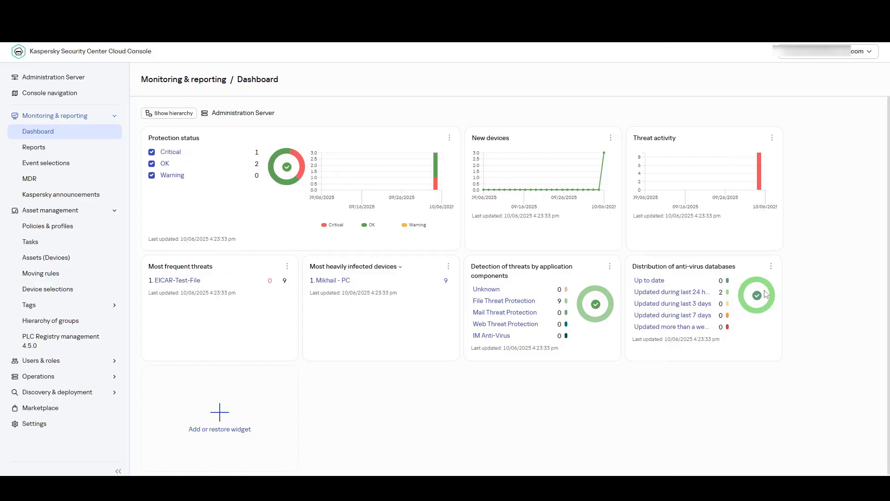
# - Hide the Distribution of anti-virus databases widget from the dashboard and confirm
pyautogui.click(771, 269)
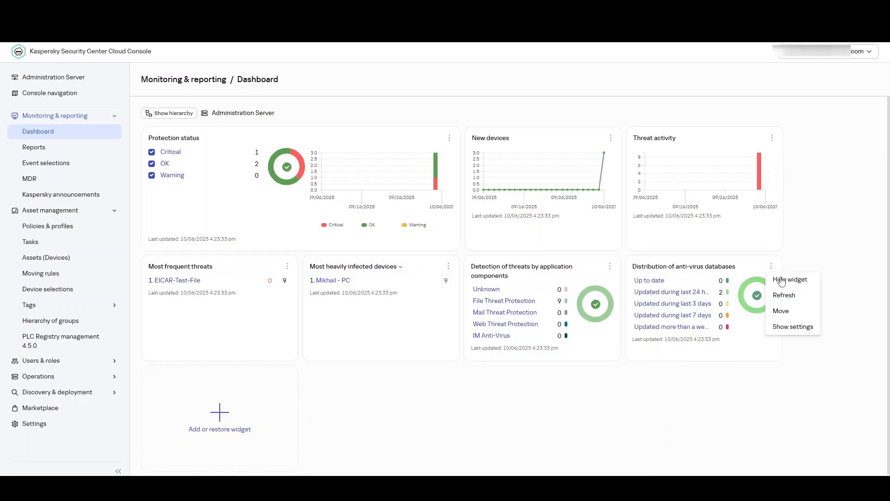
pyautogui.click(782, 280)
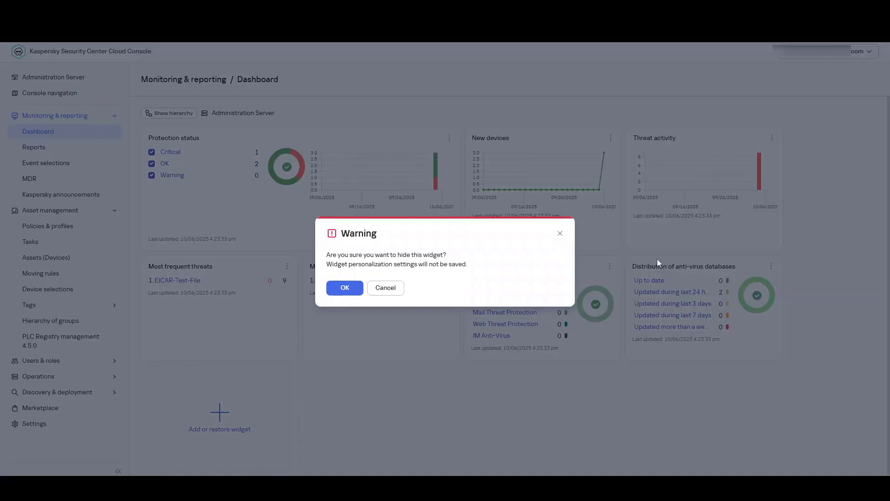
pyautogui.click(347, 288)
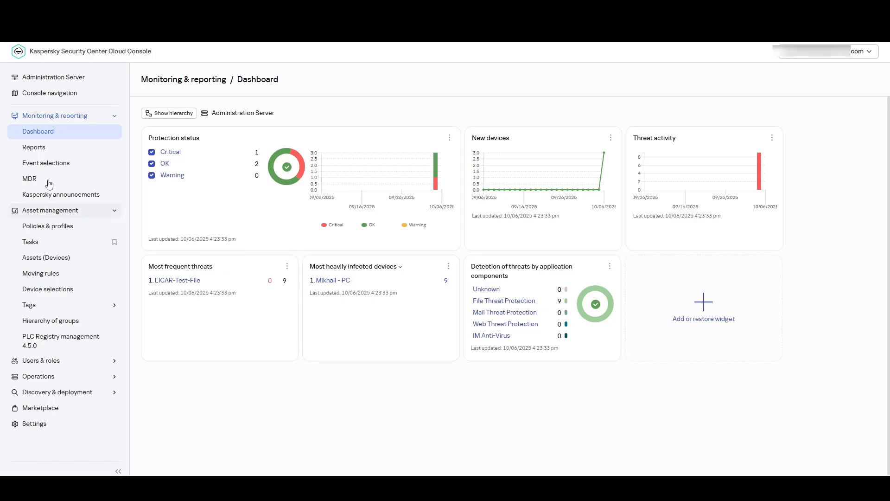
# - Examine the summary and details of the Report on errors, and close the report
pyautogui.click(51, 153)
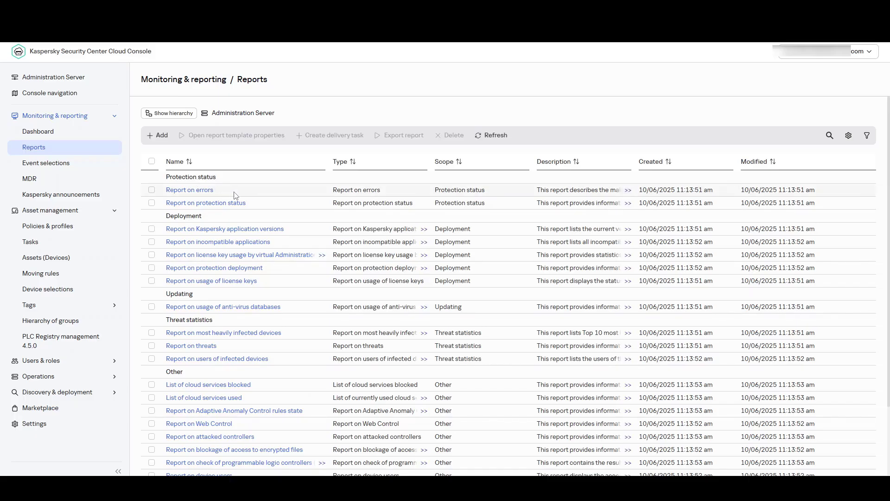
pyautogui.click(200, 192)
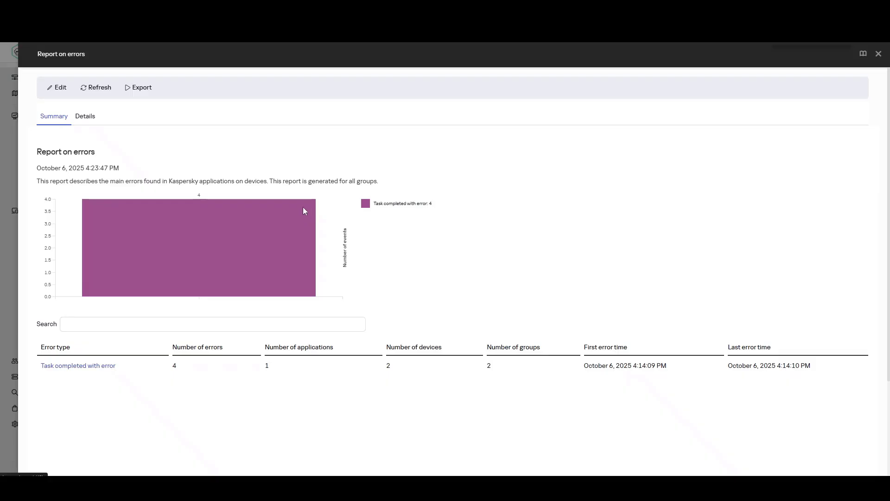
pyautogui.click(91, 124)
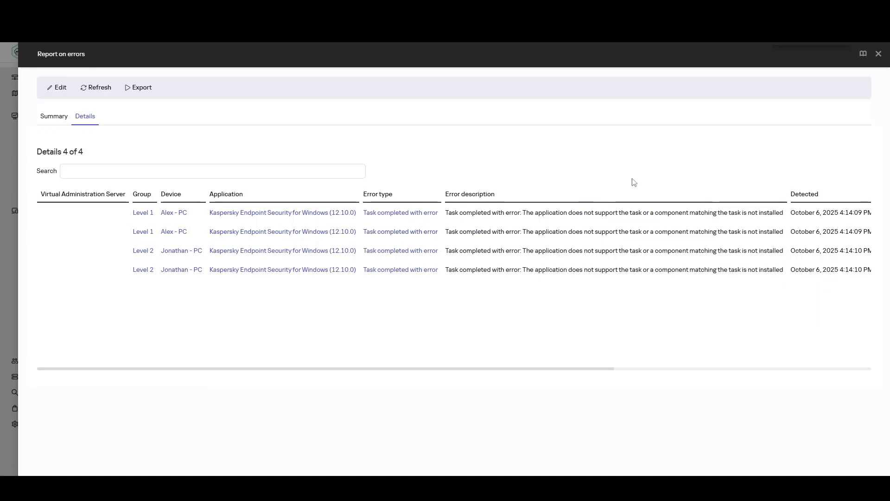
pyautogui.click(879, 54)
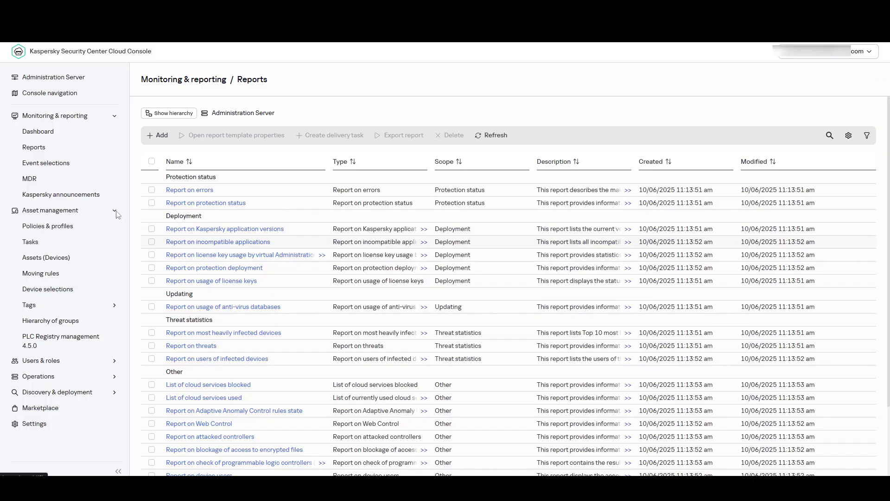
# - Run the predefined Warnings event selection sorted by Event in ascending order, look through the results and close them
pyautogui.click(61, 171)
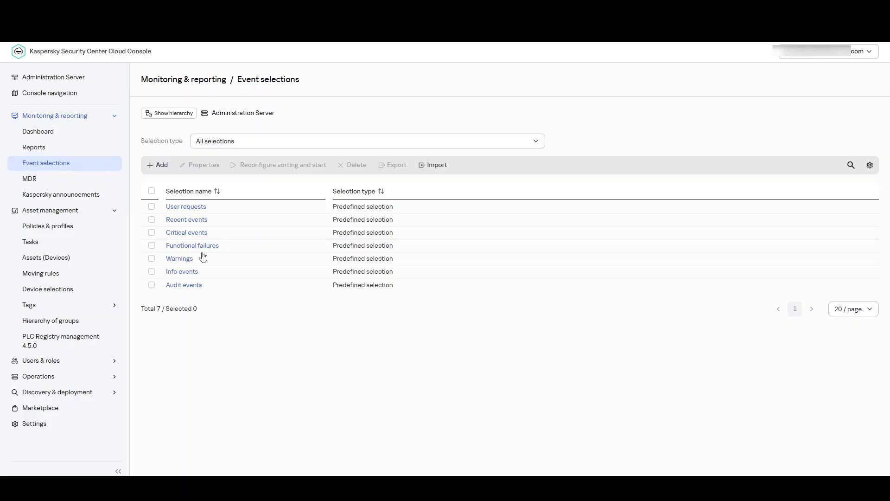
pyautogui.click(152, 259)
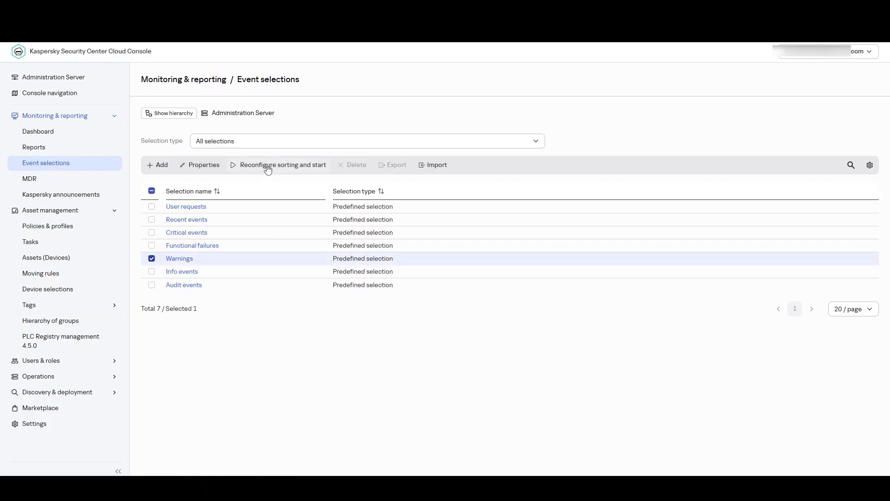
pyautogui.click(268, 167)
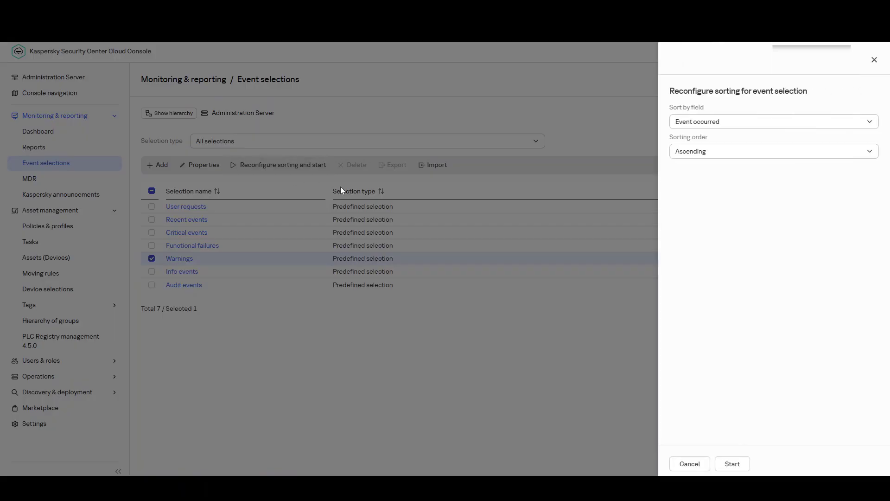
pyautogui.click(707, 123)
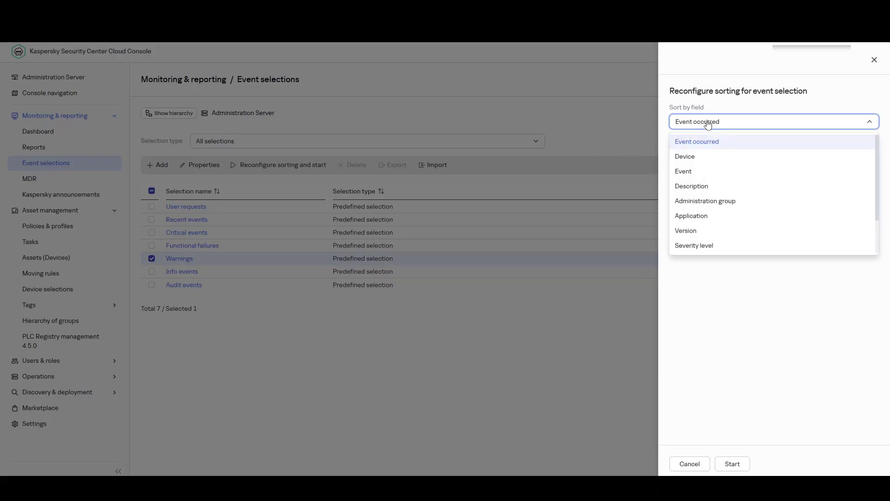
pyautogui.click(710, 172)
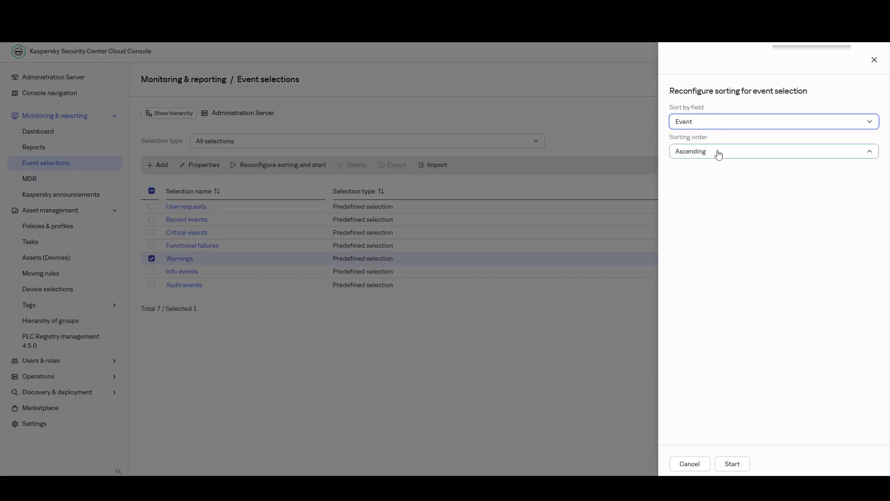
pyautogui.click(718, 153)
pyautogui.click(719, 154)
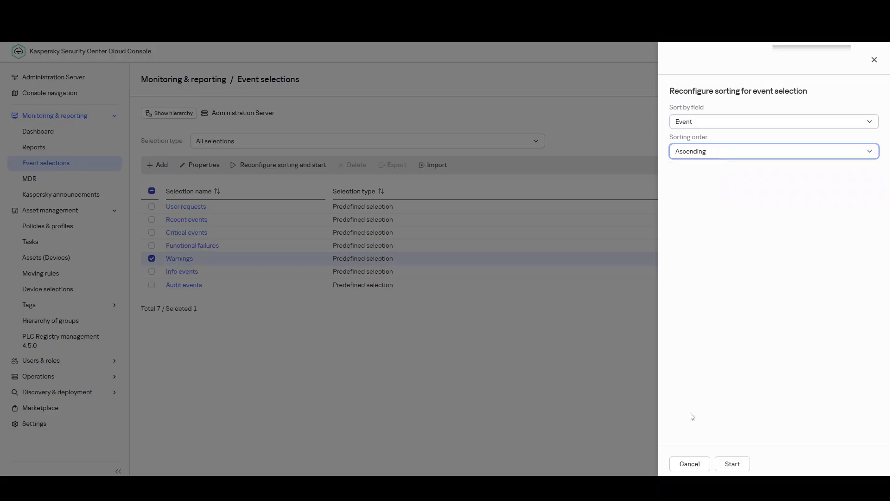
pyautogui.click(732, 464)
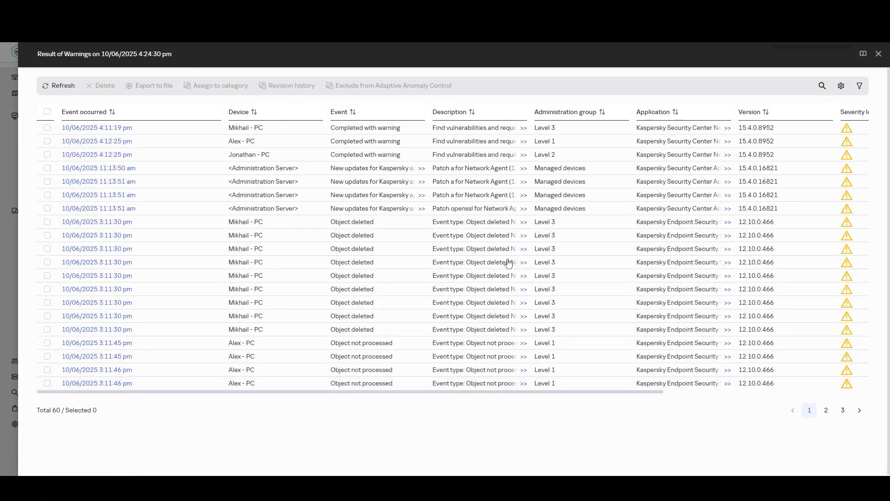
pyautogui.scroll(-1, 503, 256)
pyautogui.scroll(1, 501, 257)
pyautogui.click(879, 54)
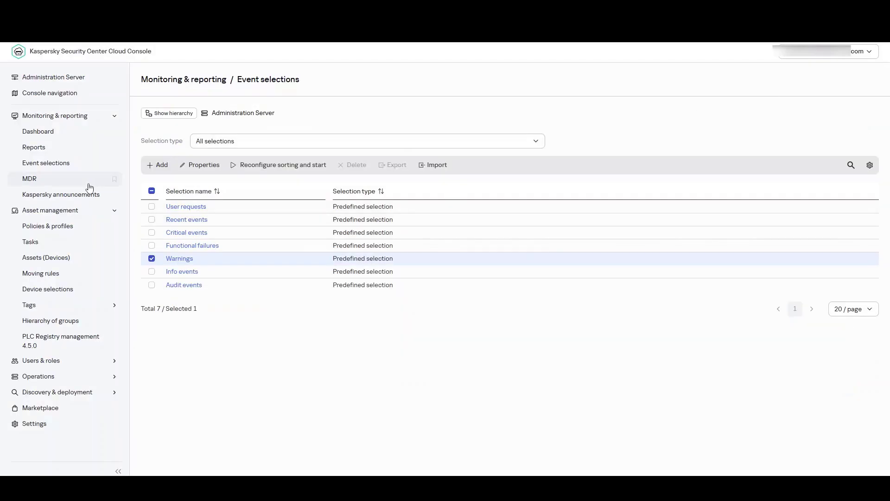
# - Add the License key usage widget from the Other category to the monitoring dashboard
pyautogui.click(55, 134)
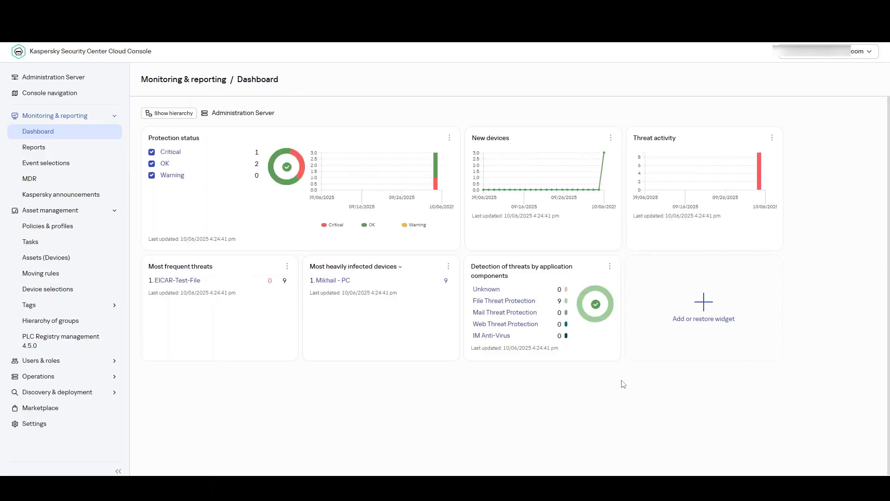
pyautogui.click(695, 320)
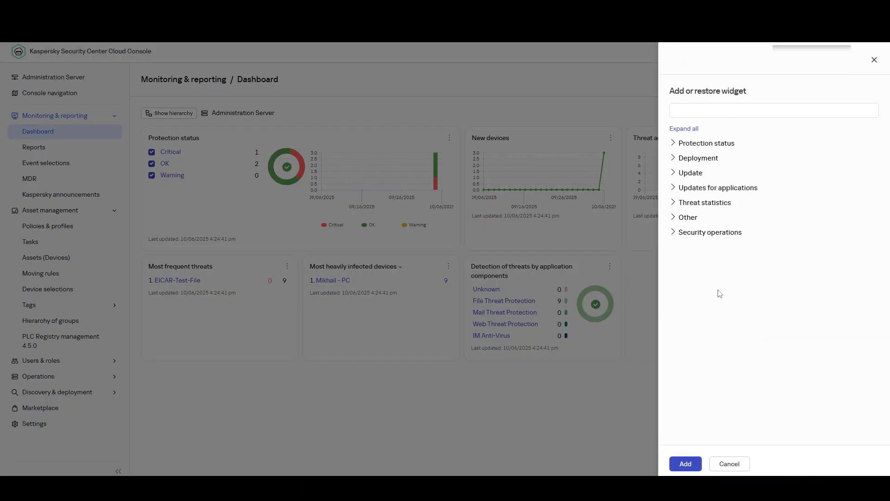
pyautogui.click(688, 218)
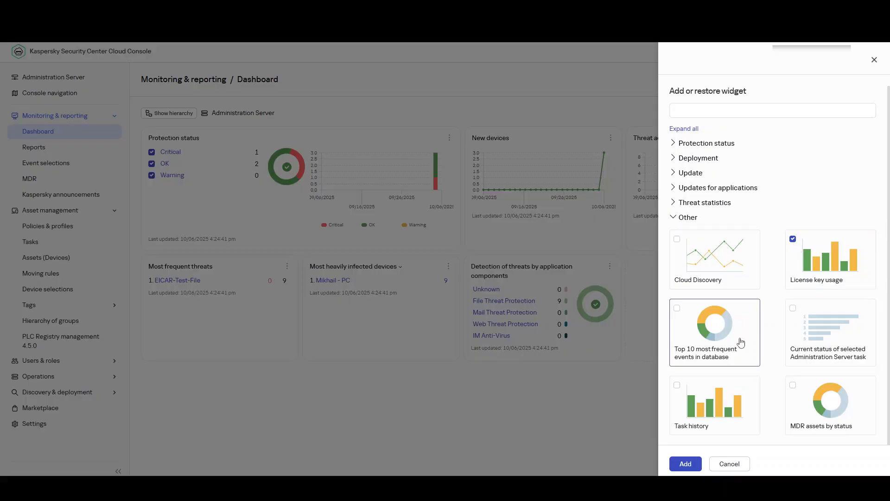
pyautogui.click(685, 464)
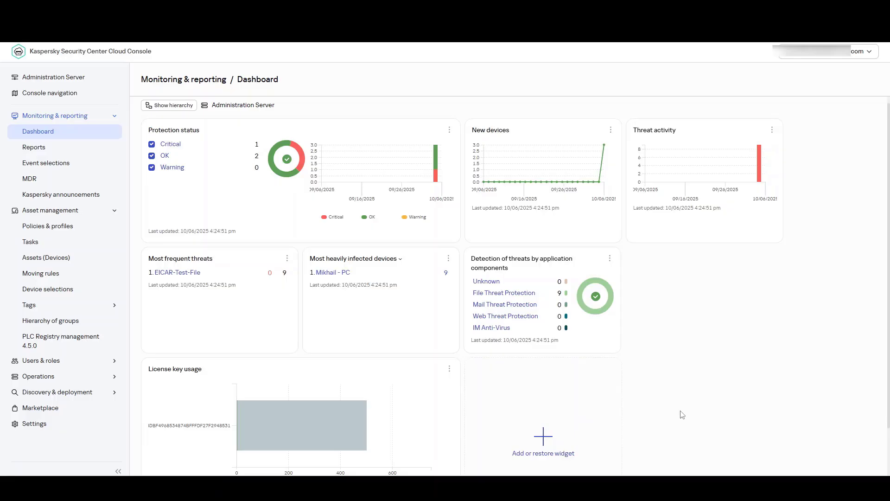
pyautogui.scroll(-2, 439, 400)
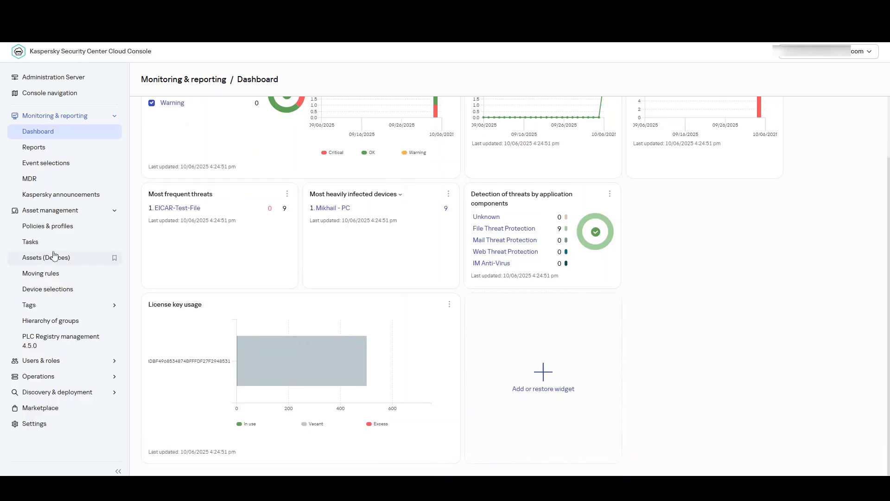
# - Examine the summary and details of the Report on usage of license keys
pyautogui.click(51, 151)
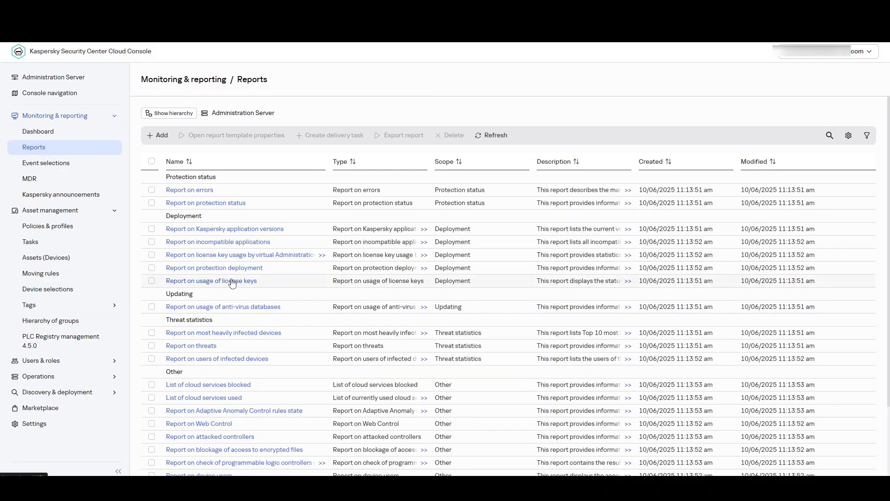
pyautogui.click(252, 281)
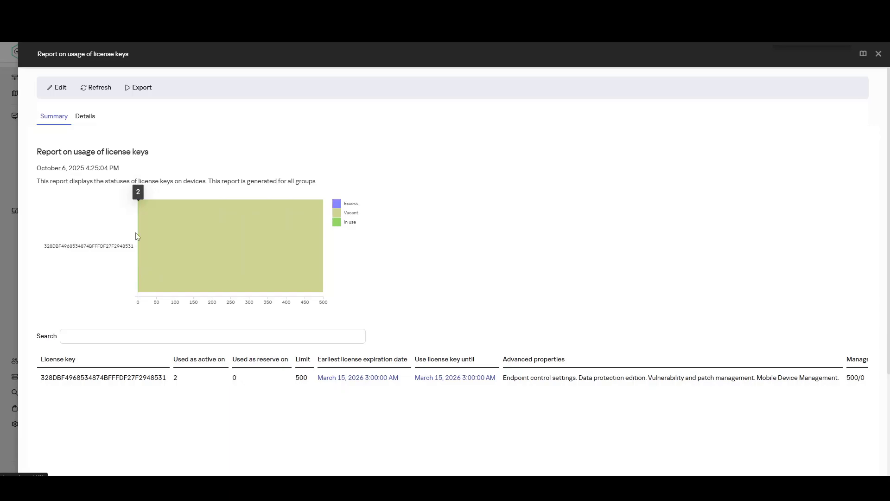
pyautogui.click(92, 118)
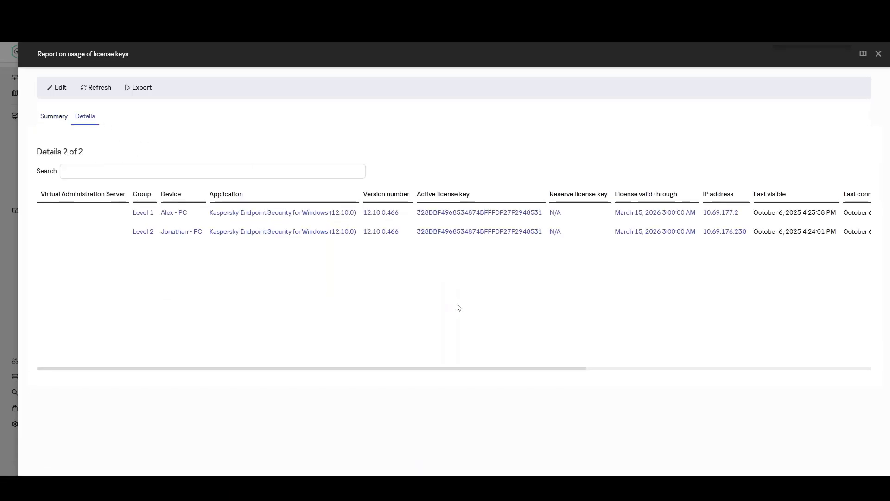